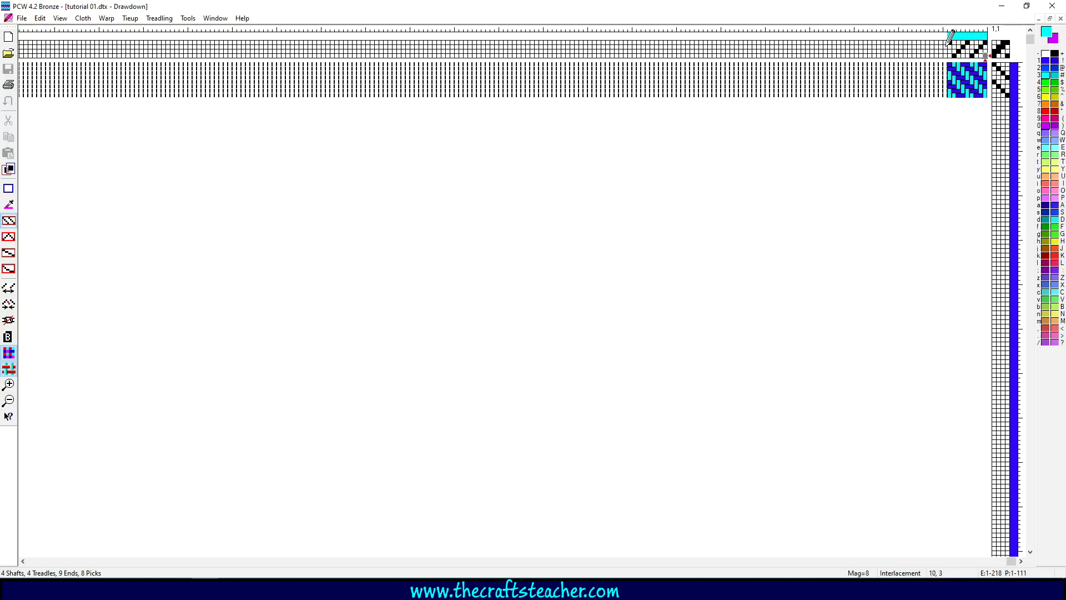
- Draw six more threading ends to the left, continuing the twill across the 4 shafts
left_click(945, 46)
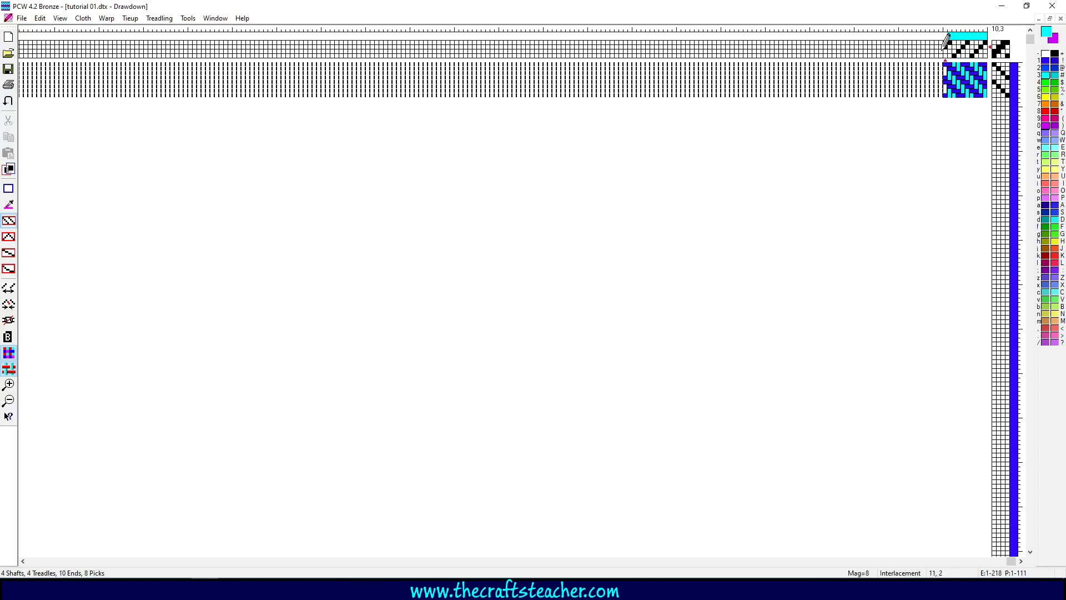
left_click(940, 51)
left_click(936, 55)
left_click(931, 51)
left_click(927, 47)
left_click(923, 42)
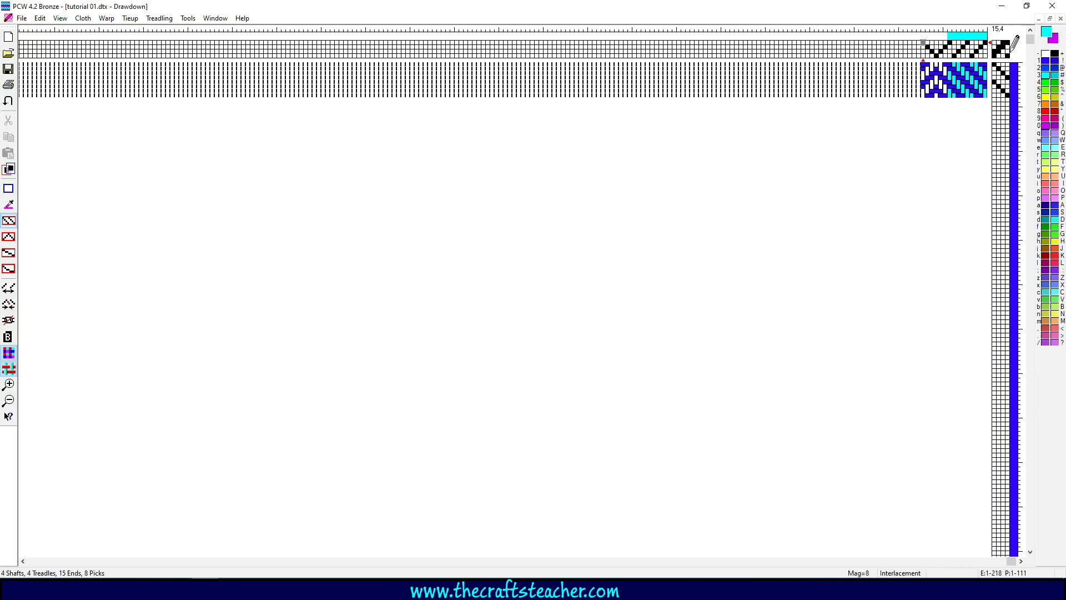
- Pencil in treadling for picks 9 to 17, starting with treadle 3 then treadle 2
left_click(1003, 101)
left_click(999, 104)
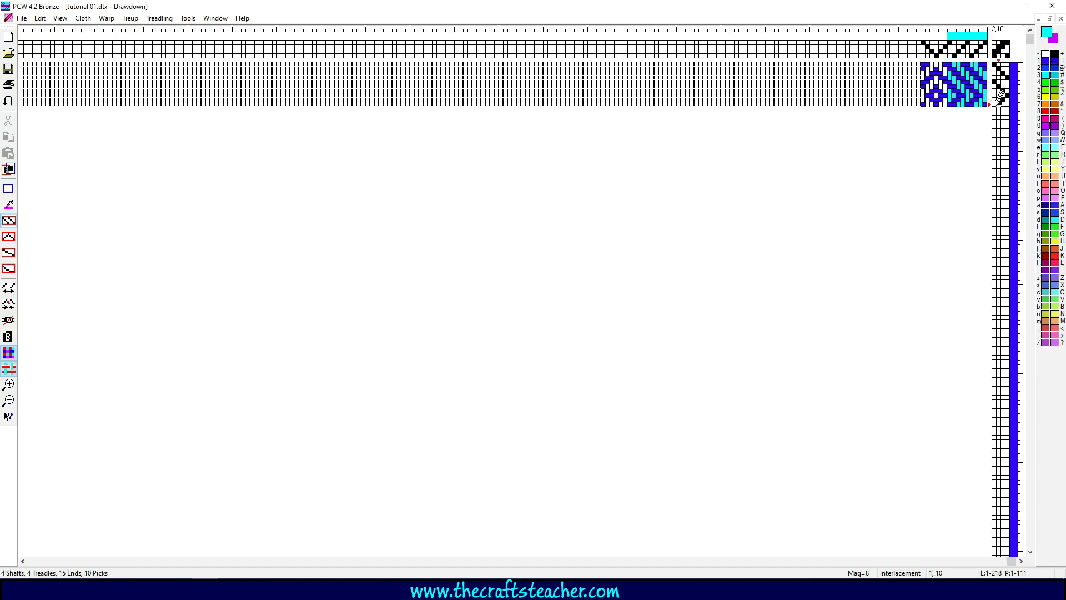
left_click(995, 107)
left_click(999, 111)
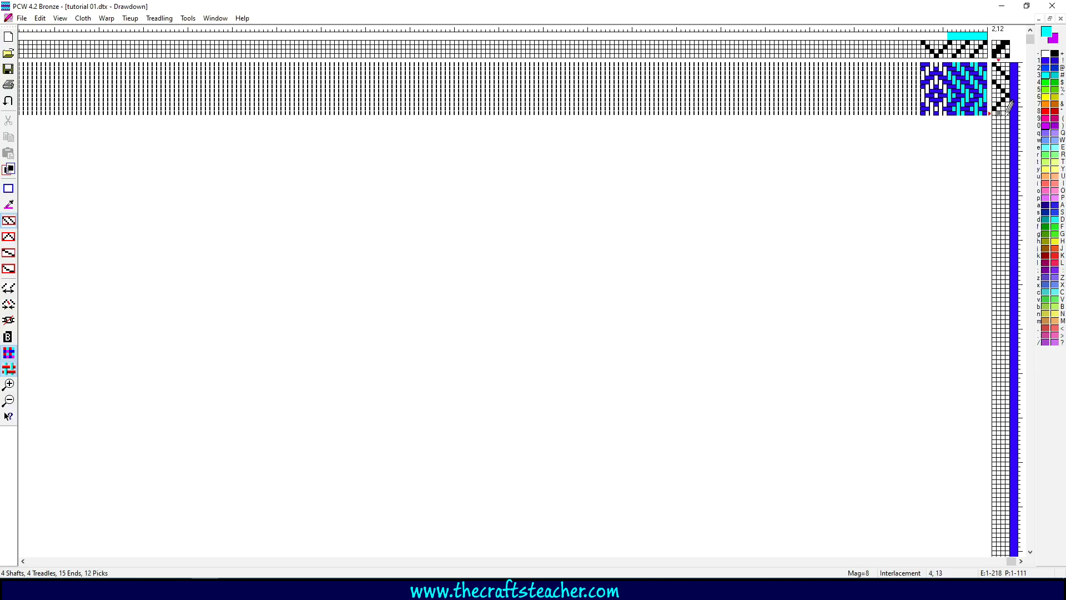
left_click(1003, 115)
left_click(1007, 118)
left_click(1003, 126)
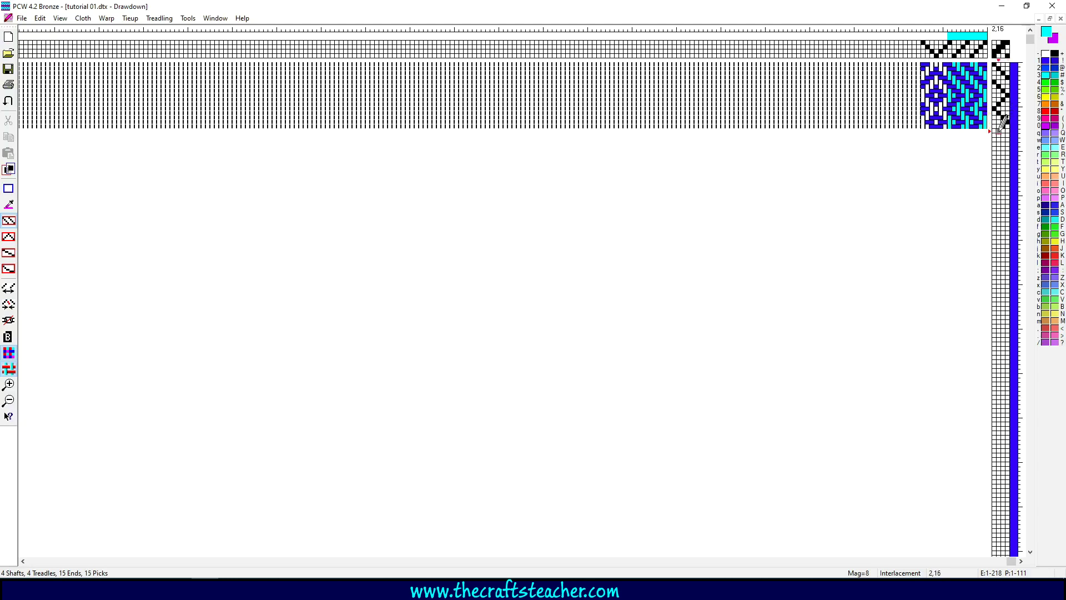
left_click(999, 129)
left_click(994, 135)
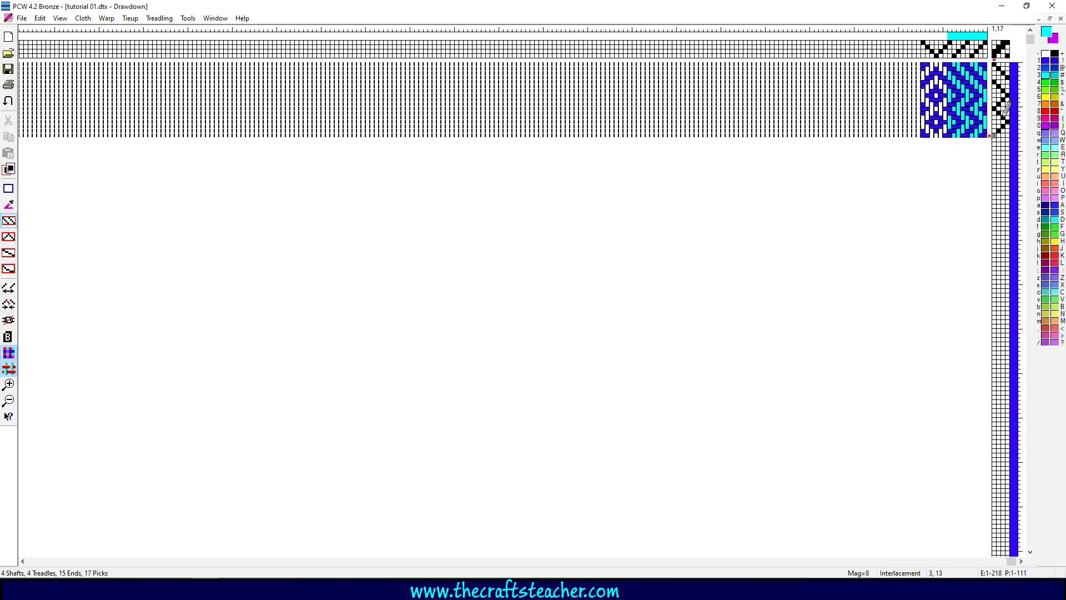
- Toggle tie-up cells to test the interlacement, then set the bottom-row cell back
left_click(999, 43)
left_click(1003, 55)
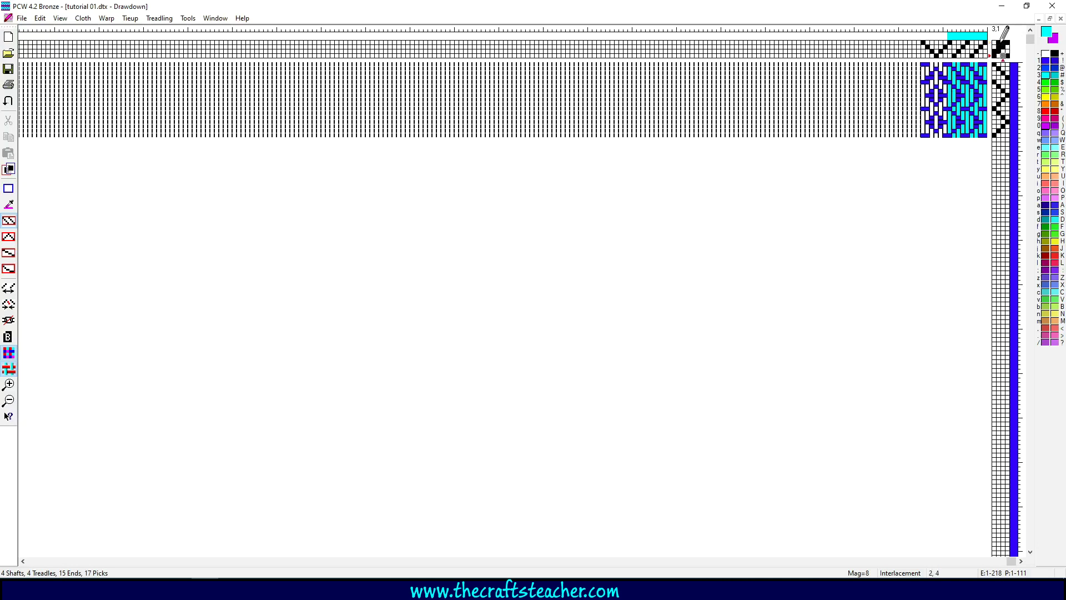
left_click(1003, 55)
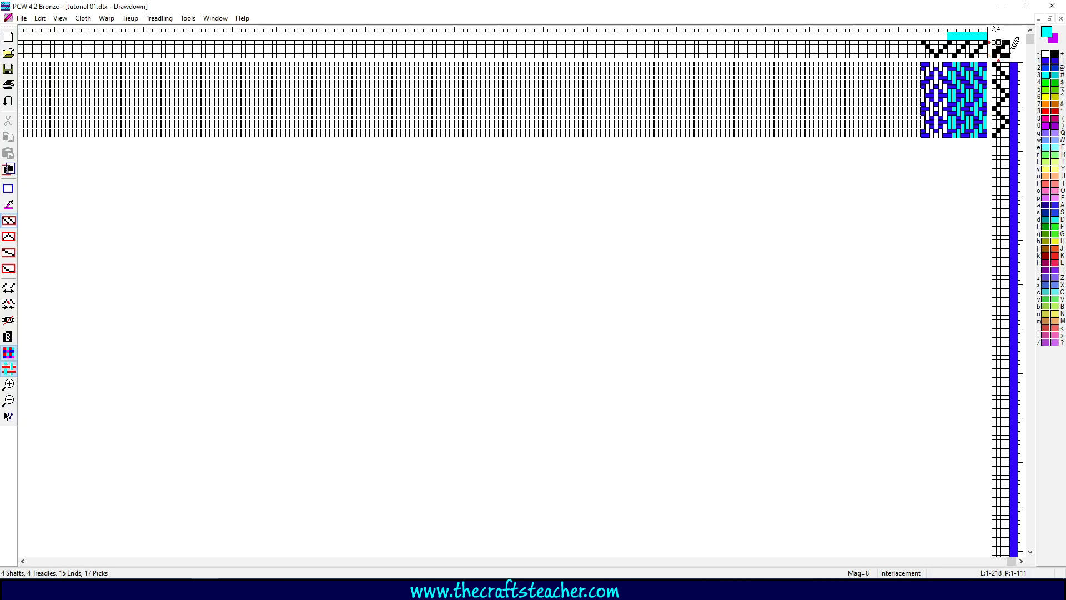
left_click(1003, 55)
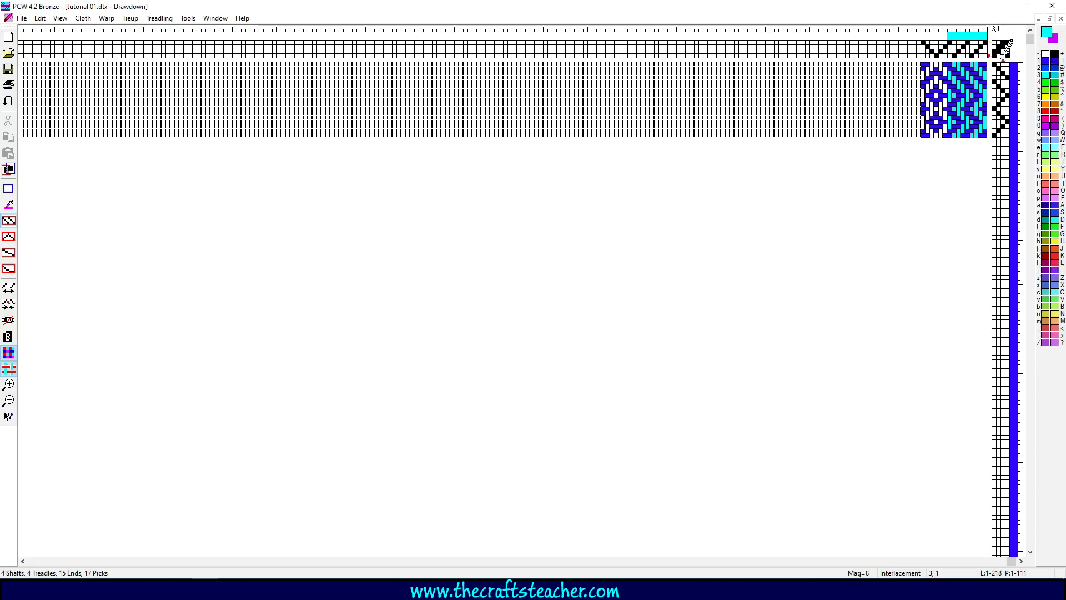
- Clear the leftmost threading end and pick 17's treadling, then redraw a left threading end
left_click(924, 42)
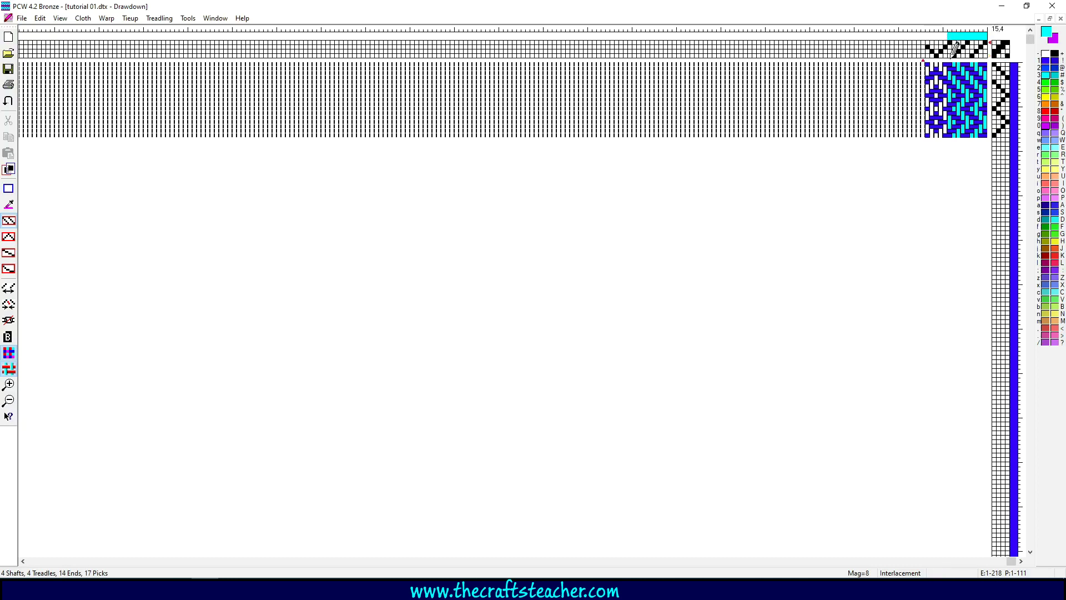
left_click(995, 135)
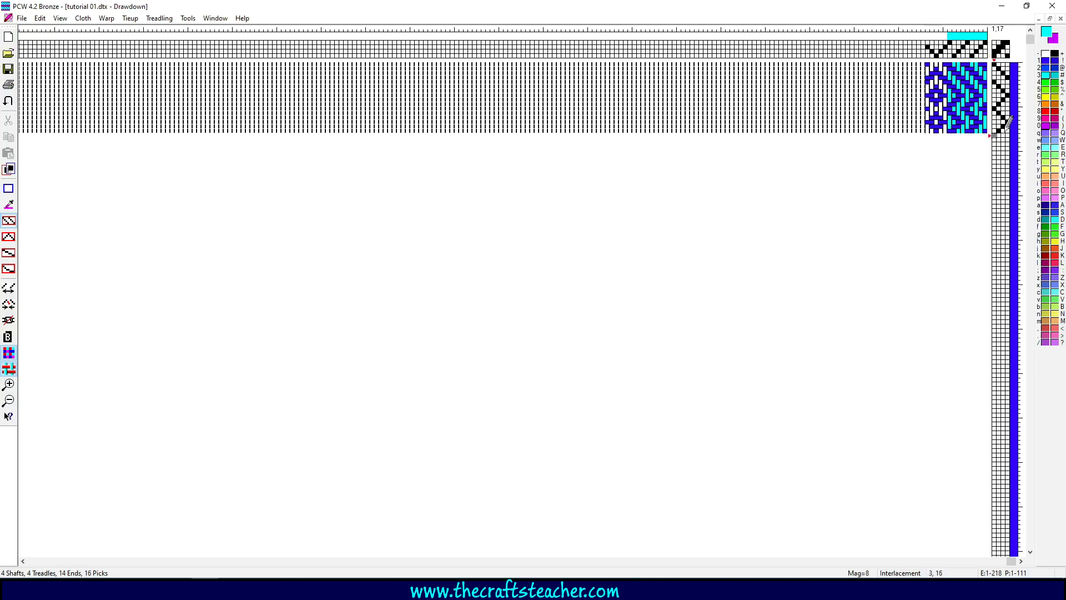
left_click(932, 43)
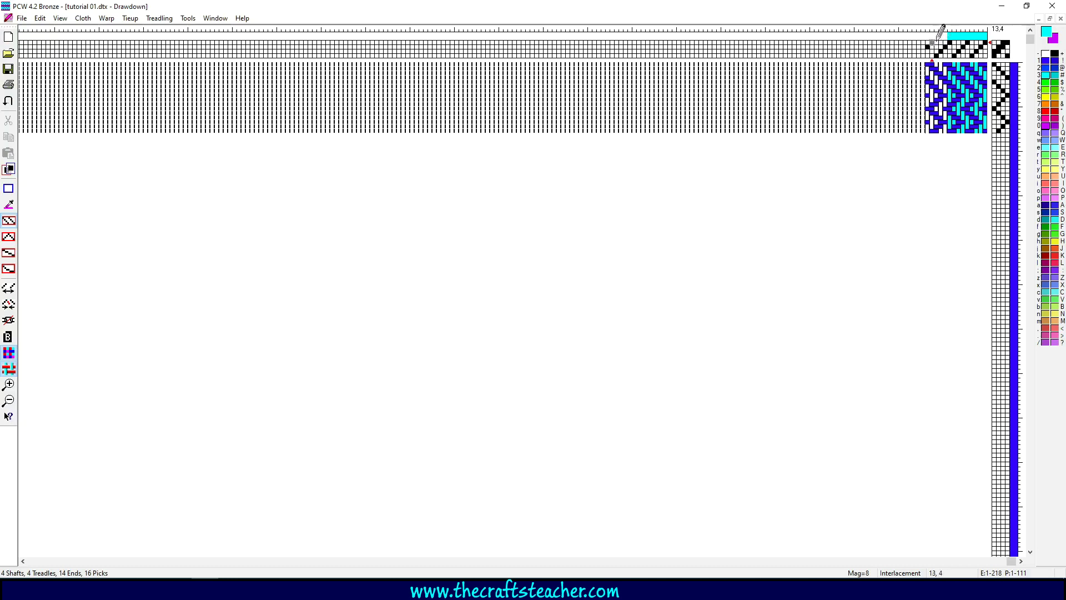
- Colour warp ends 10 through 14 cyan in the warp colour bar
left_click(945, 36)
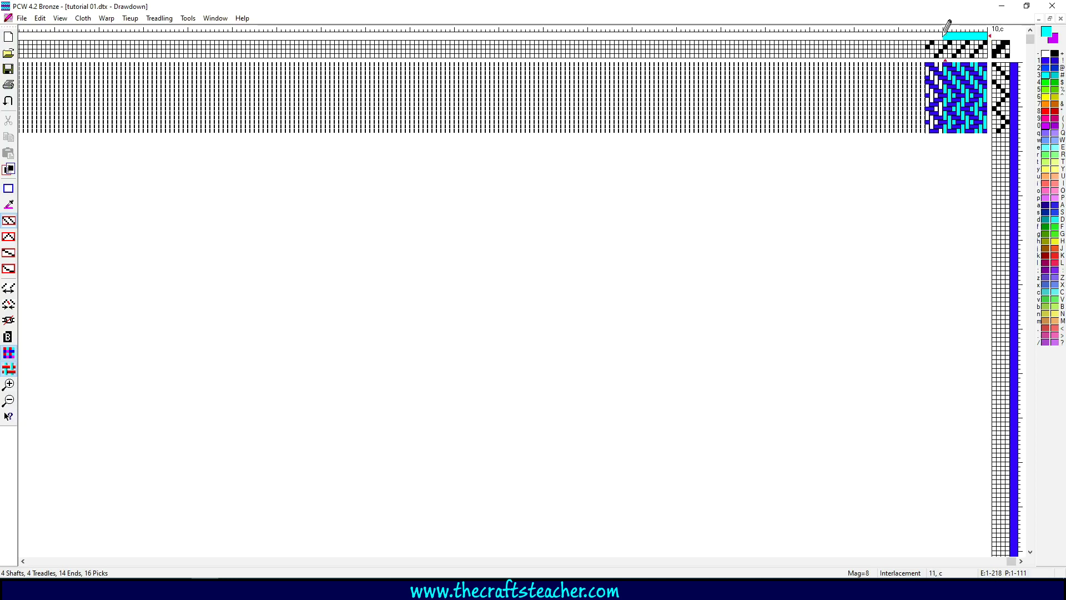
left_click(940, 35)
left_click(936, 36)
left_click(933, 35)
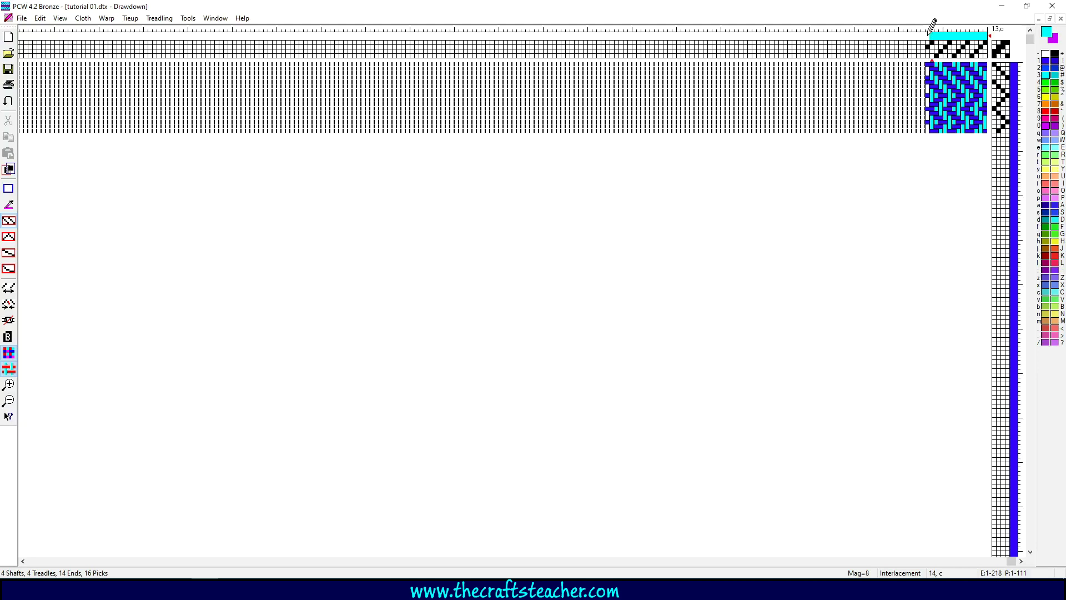
left_click(928, 35)
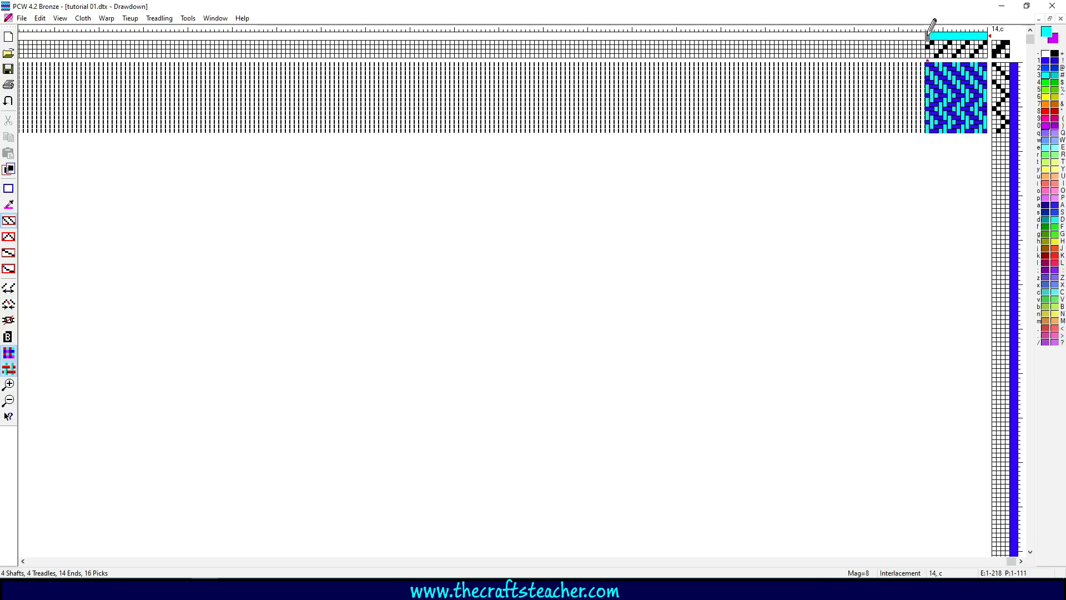
- Switch to yellow and make three alternate warp ends yellow, including ends 4 and 6
left_click(1047, 99)
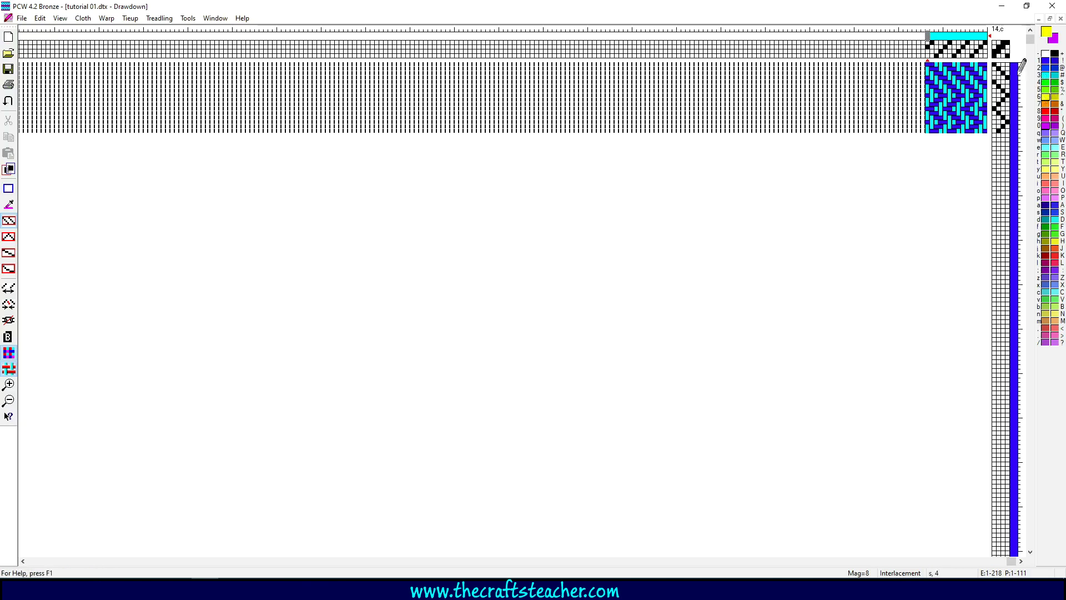
left_click(981, 35)
left_click(973, 35)
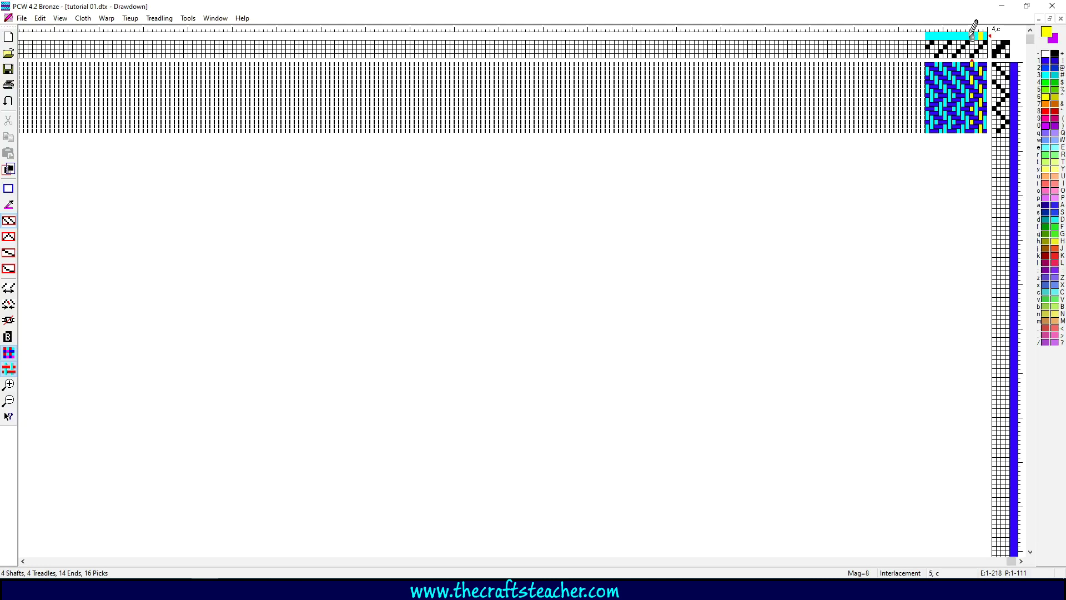
left_click(963, 35)
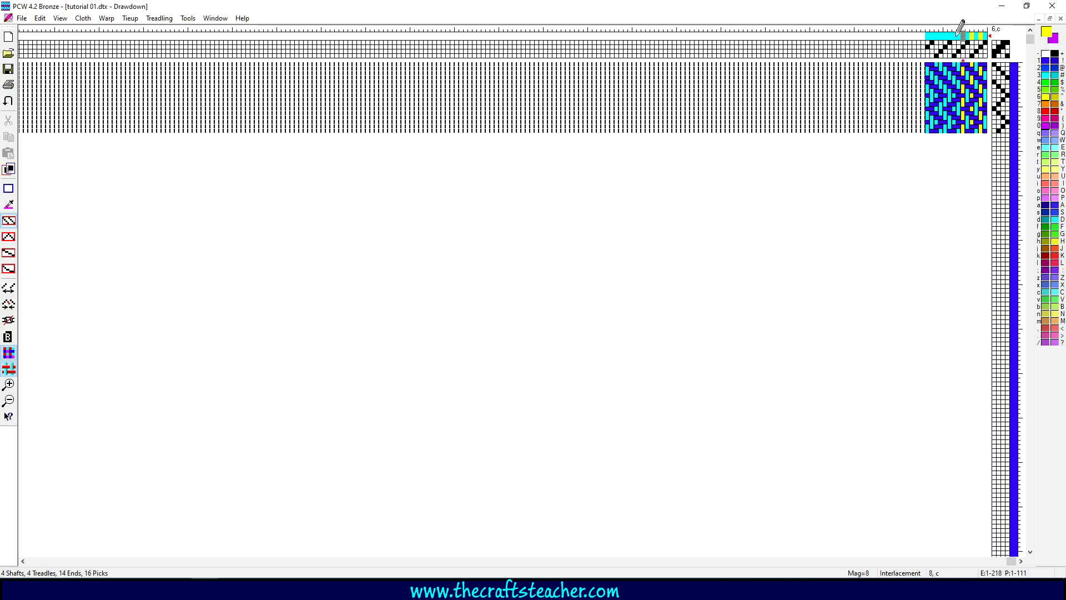
- Make weft picks 1, 3, 5 and 7 yellow
left_click(1014, 68)
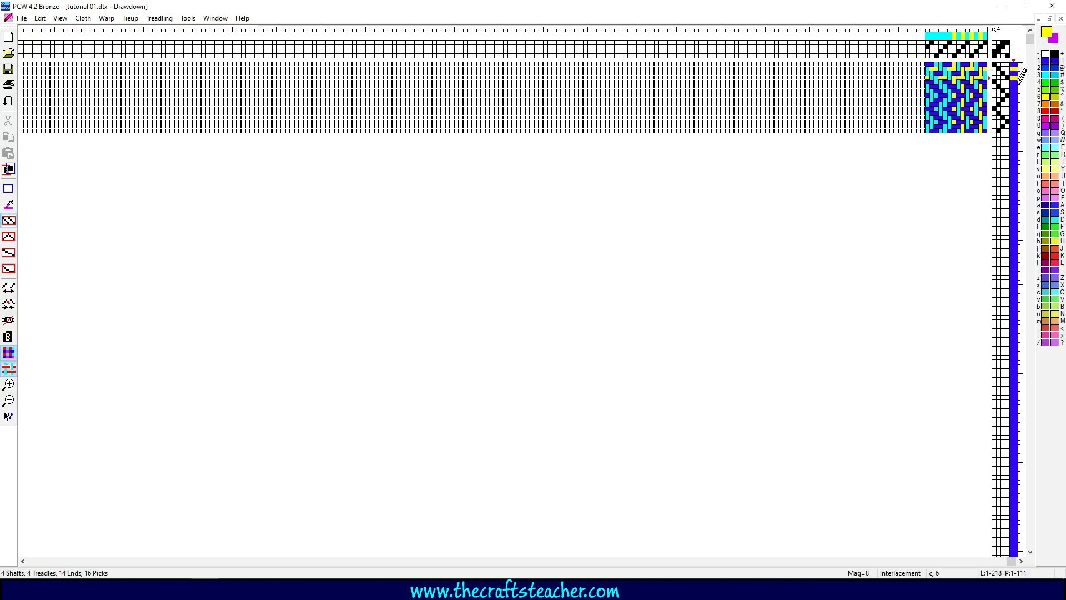
left_click(1014, 77)
left_click(1014, 86)
left_click(1014, 95)
- Colour a warp end yellow and add three more warp ends at the left
left_click(982, 28)
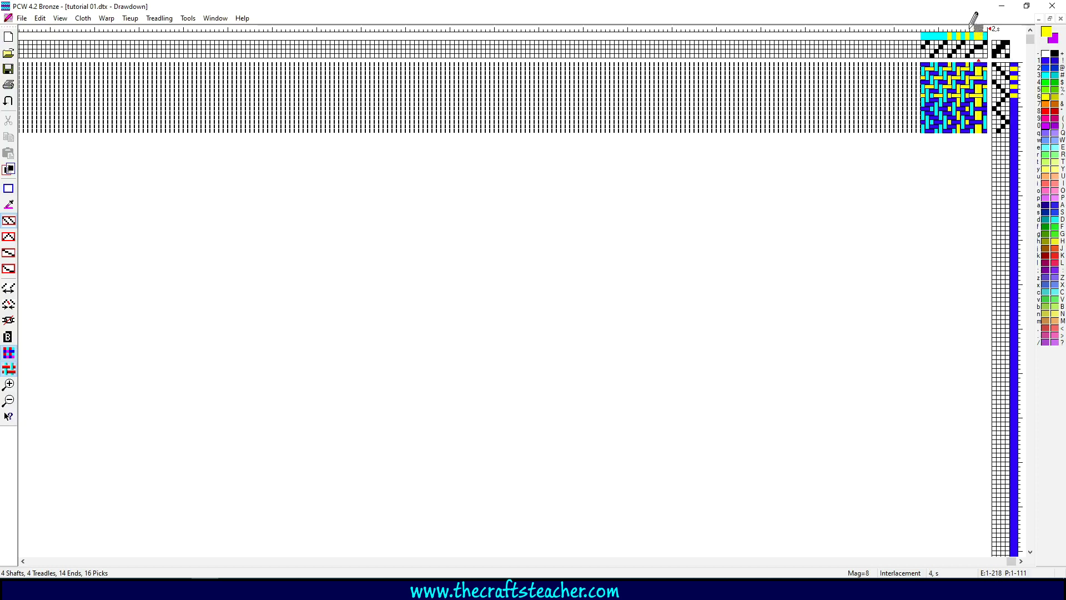
left_click(967, 29)
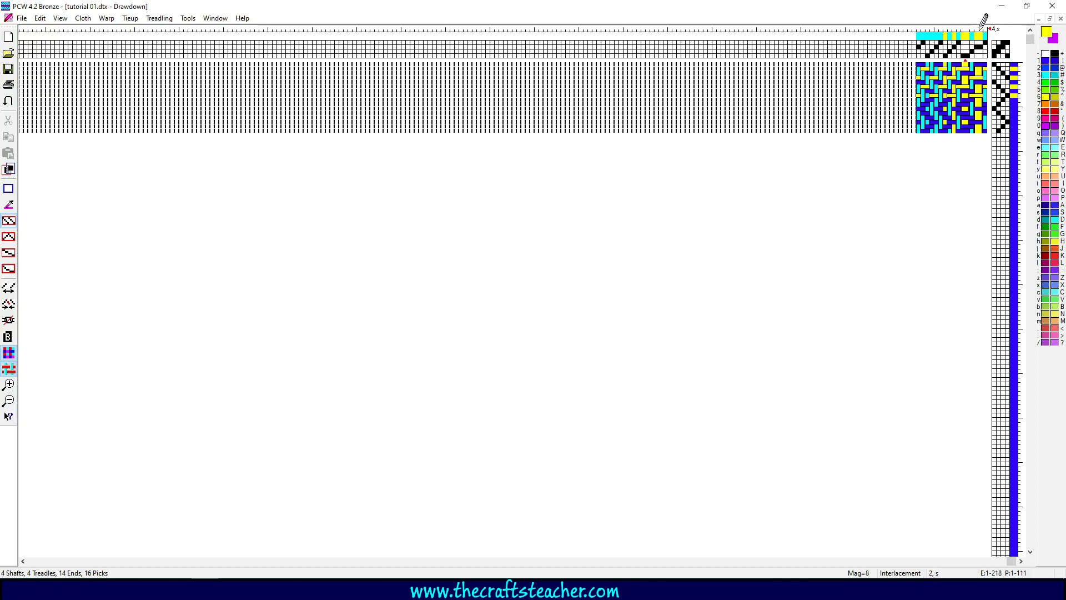
left_click(954, 27)
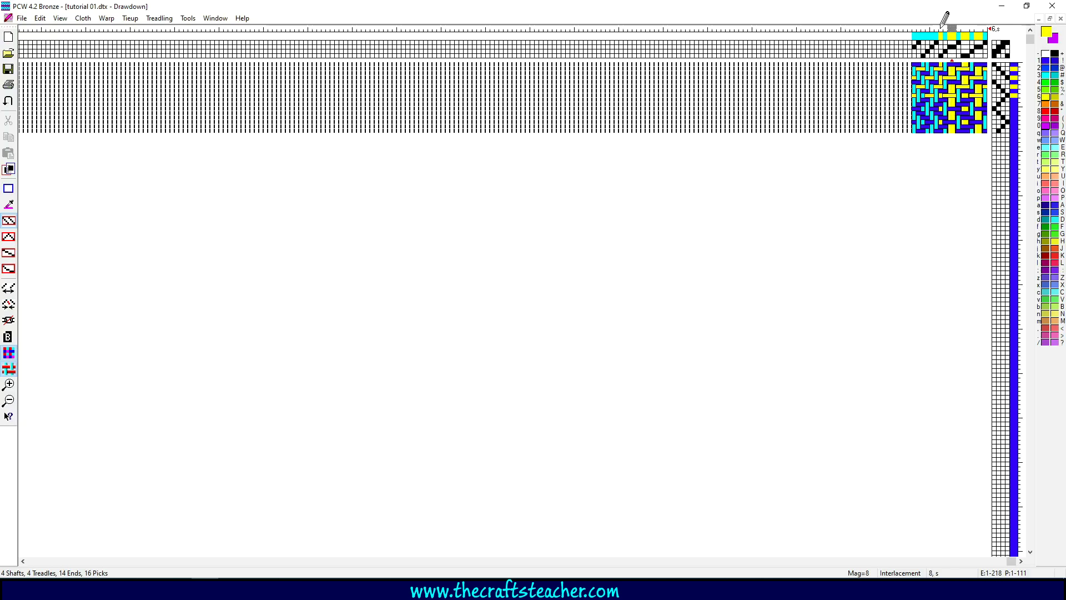
left_click(939, 28)
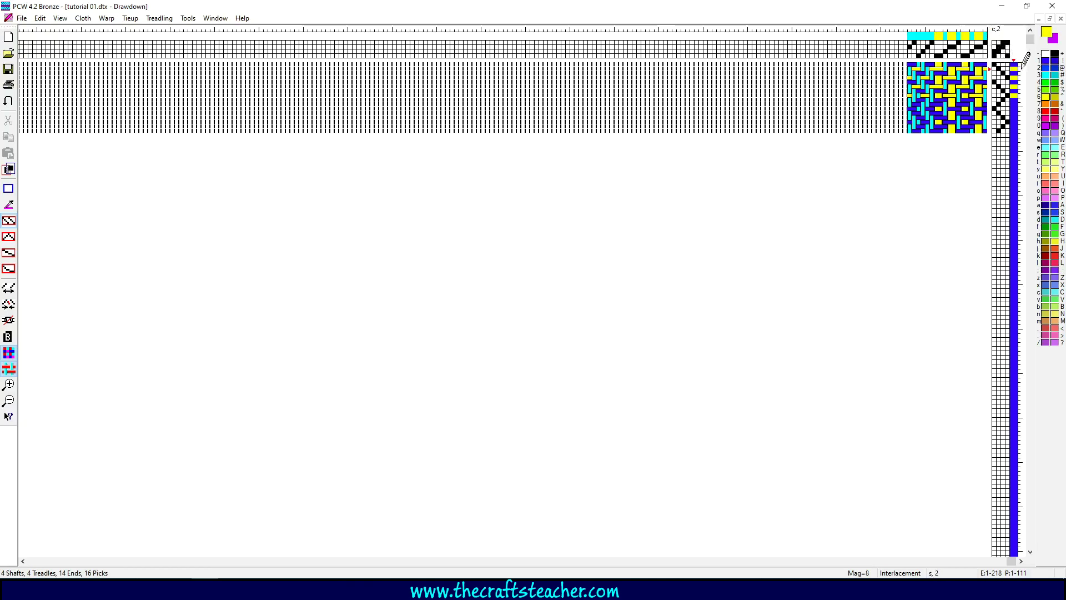
- Insert a long run of yellow picks into the weft colour column
left_click(1014, 67)
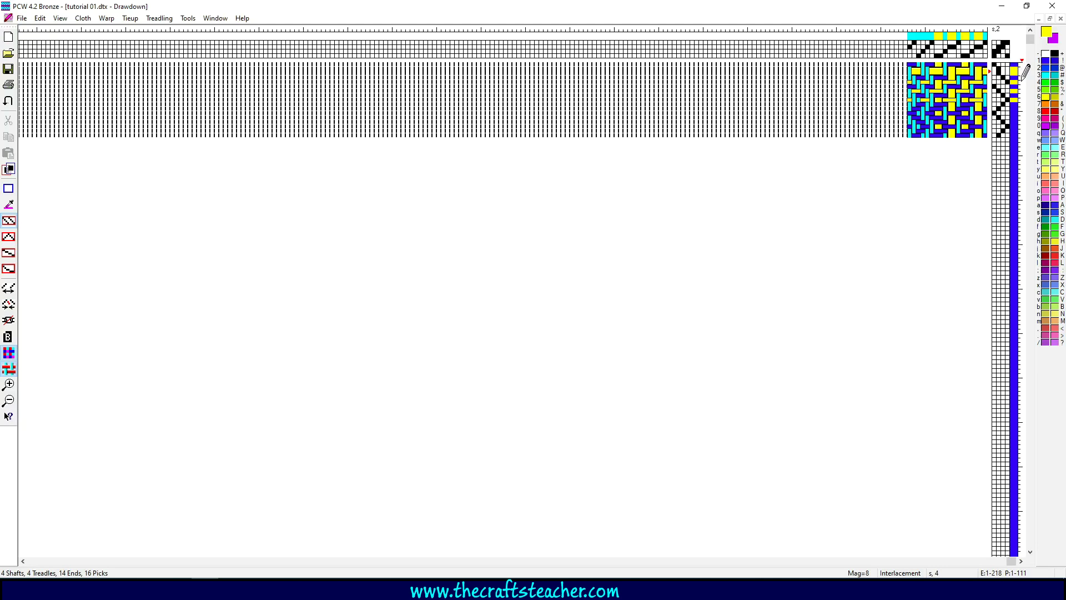
left_click(1020, 81)
left_click(1019, 91)
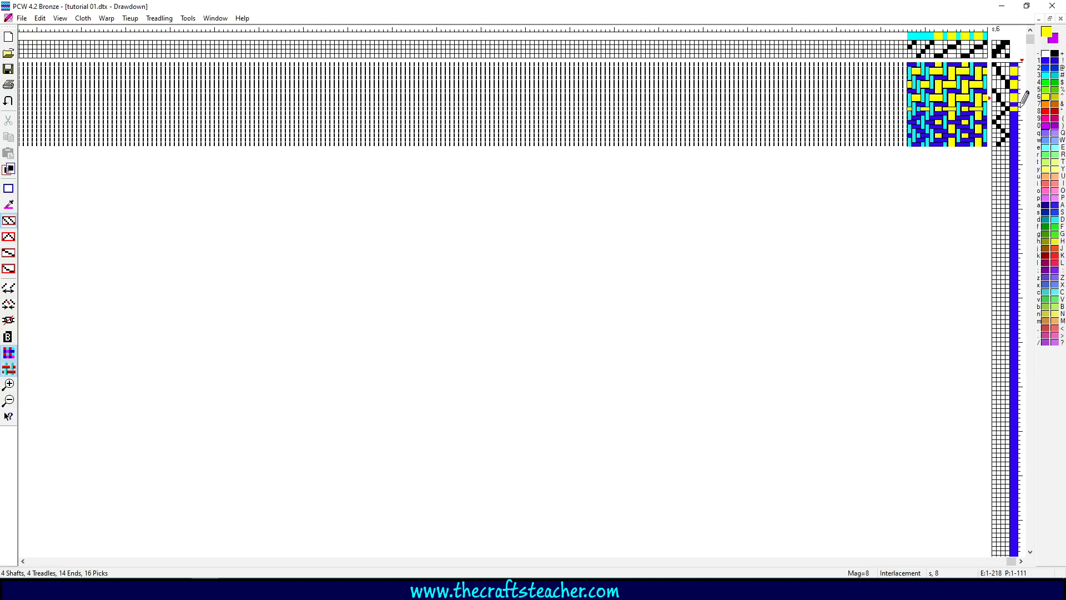
left_click(1021, 110)
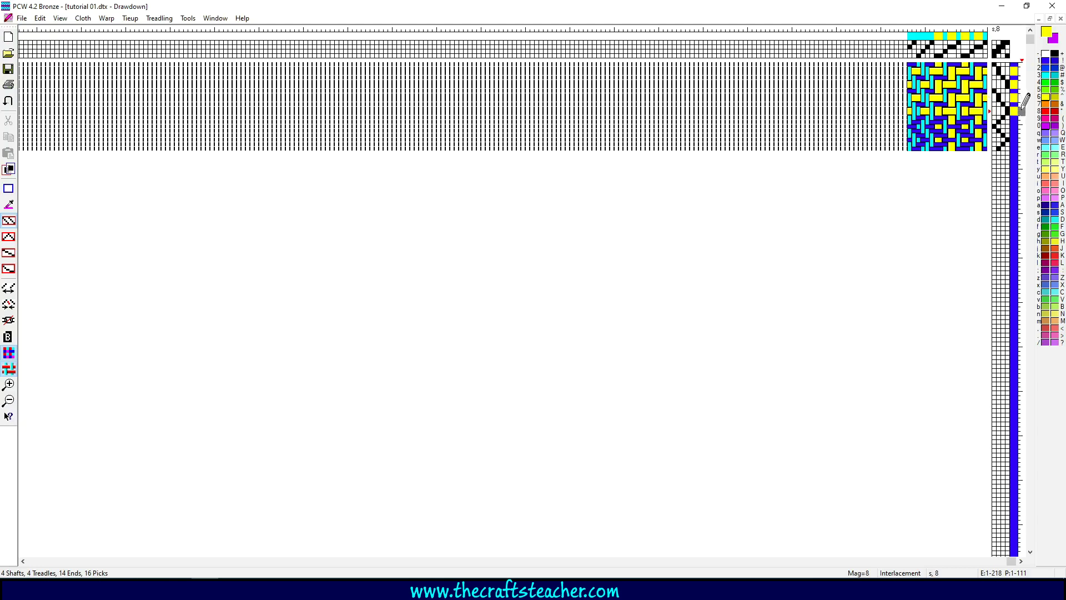
left_click(1021, 114)
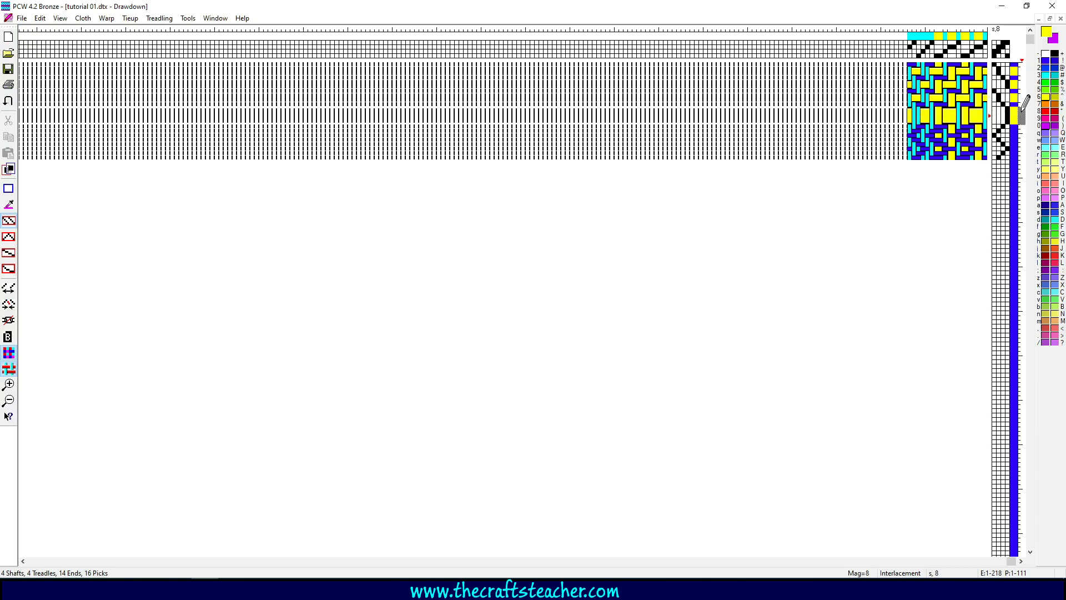
left_click(1021, 114)
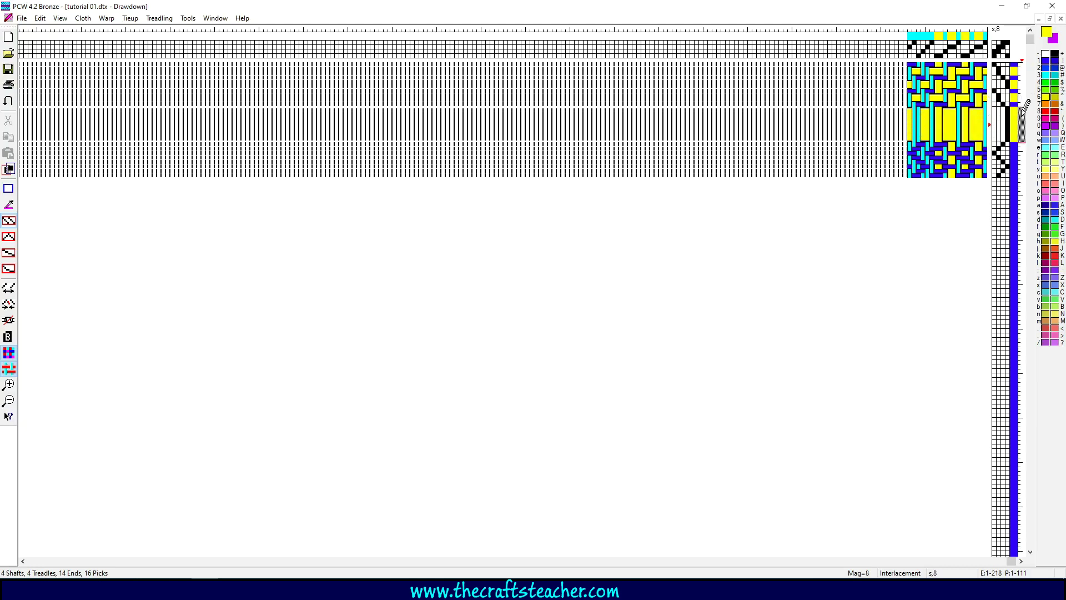
left_click(1021, 111)
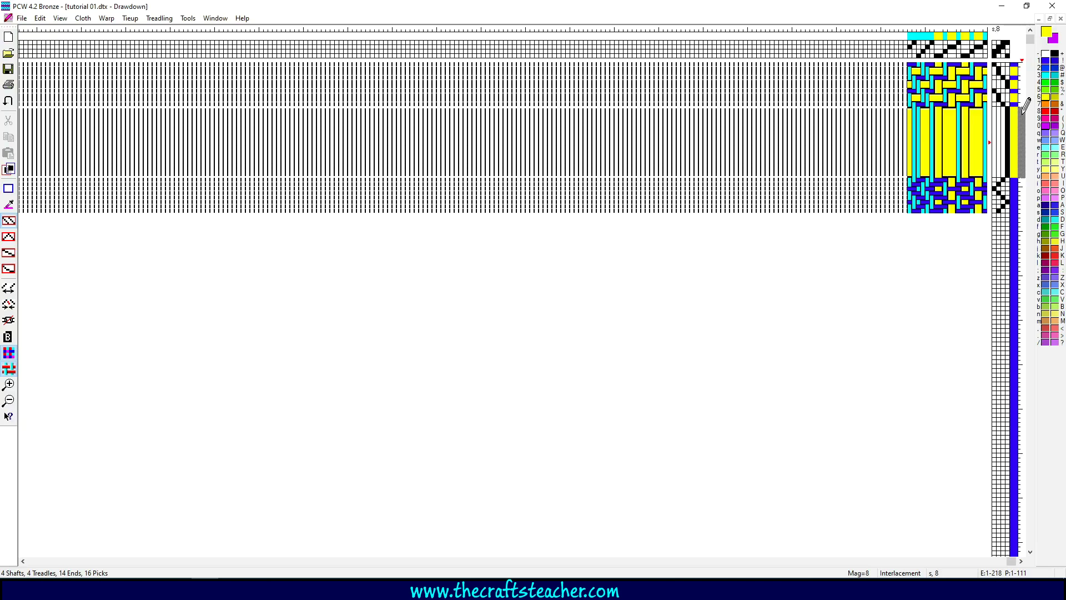
- Undo the inserted yellow weft picks with Ctrl+Z
key("ctrl+z")
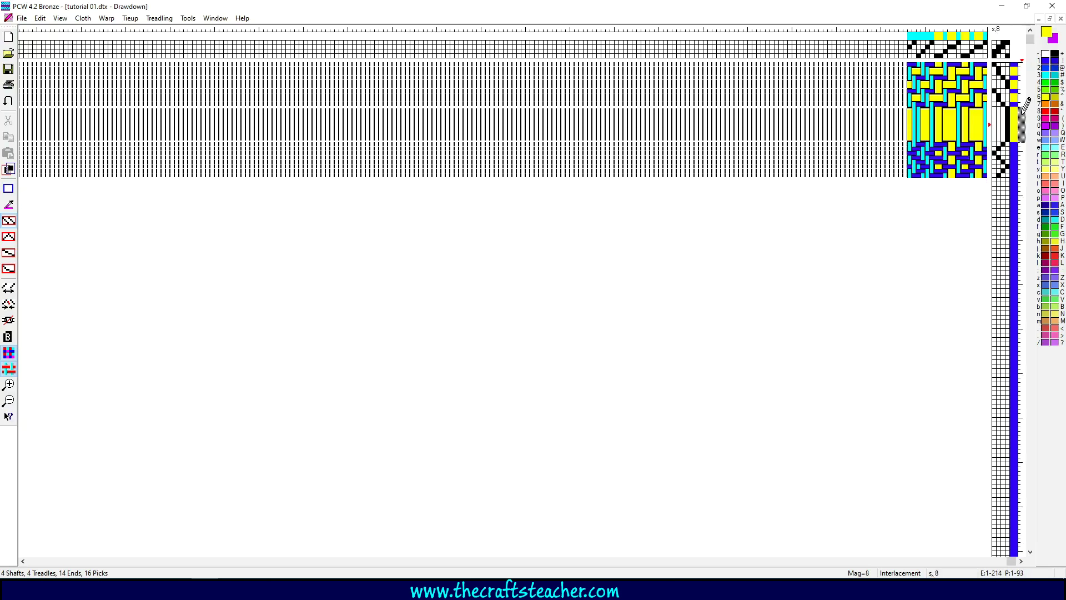
key("ctrl+z")
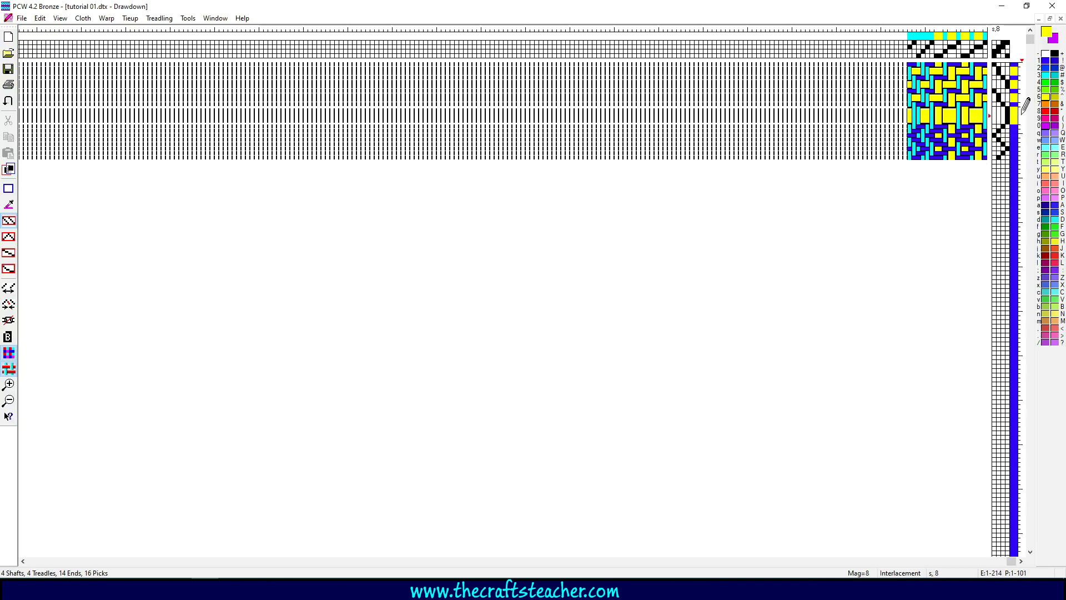
key("ctrl+z")
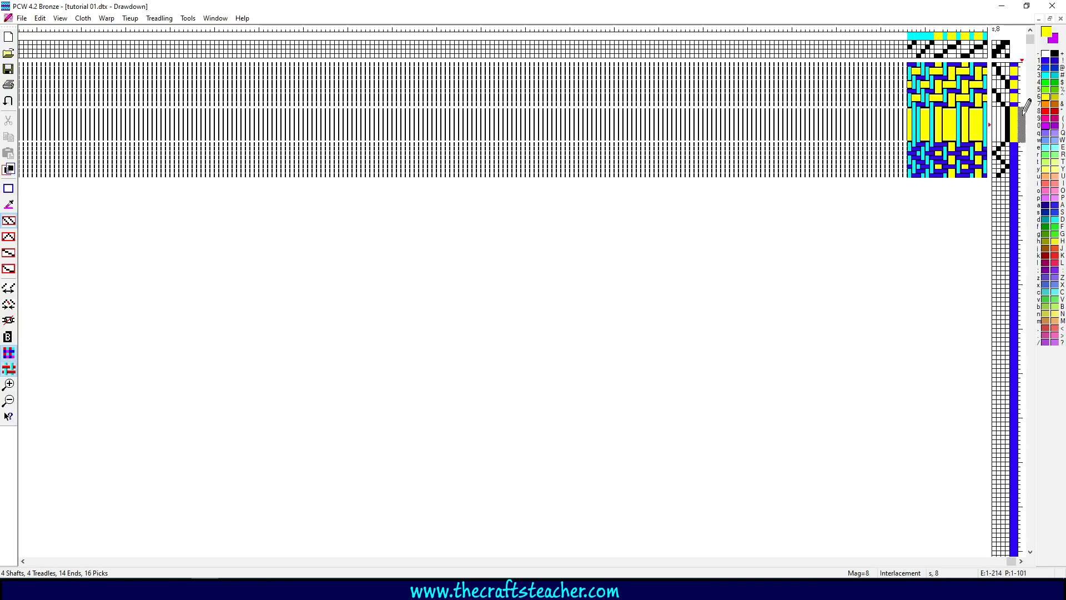
key("ctrl+z")
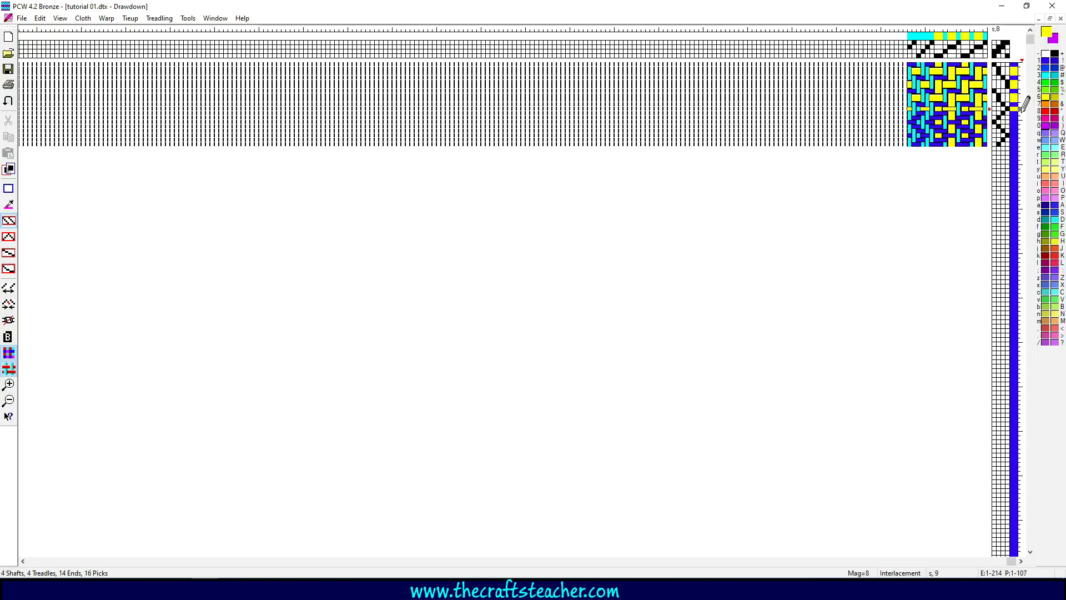
- Add trial yellow warp ends on the left, then remove them again
left_click(940, 28)
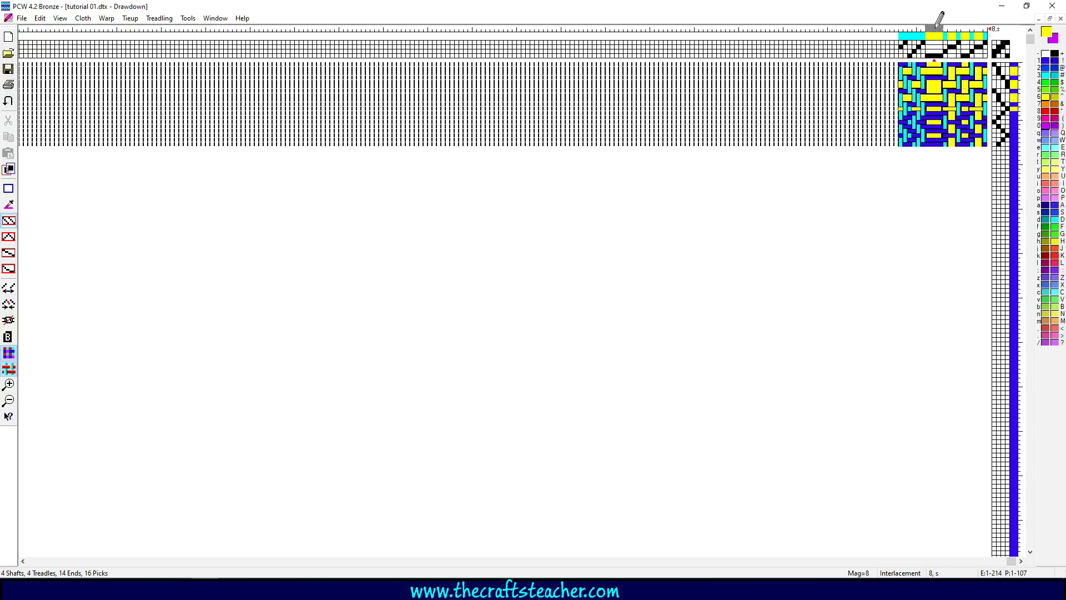
left_click(938, 29)
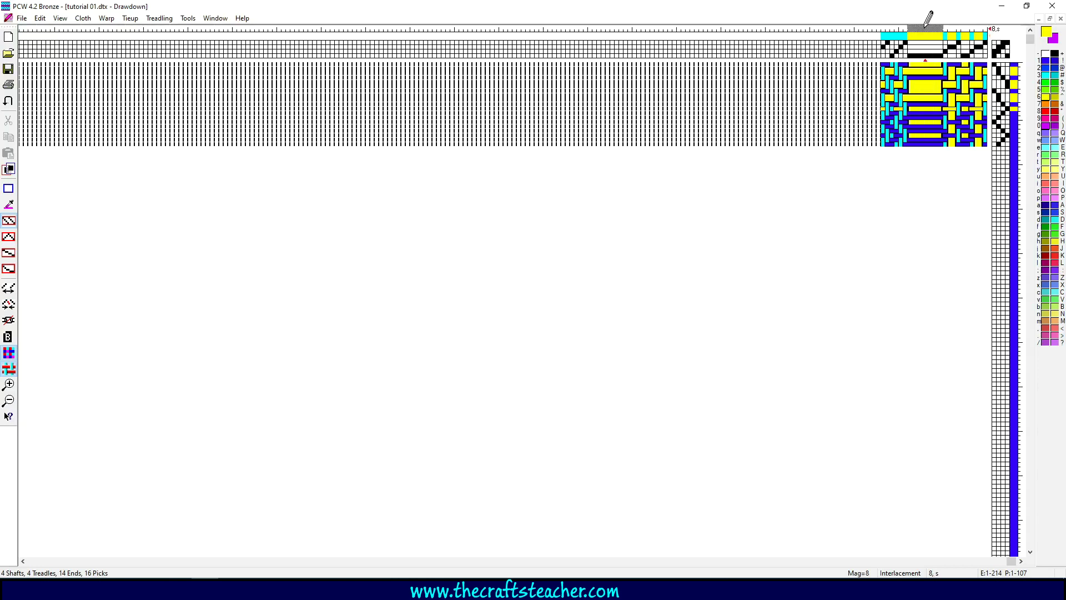
left_click(926, 25)
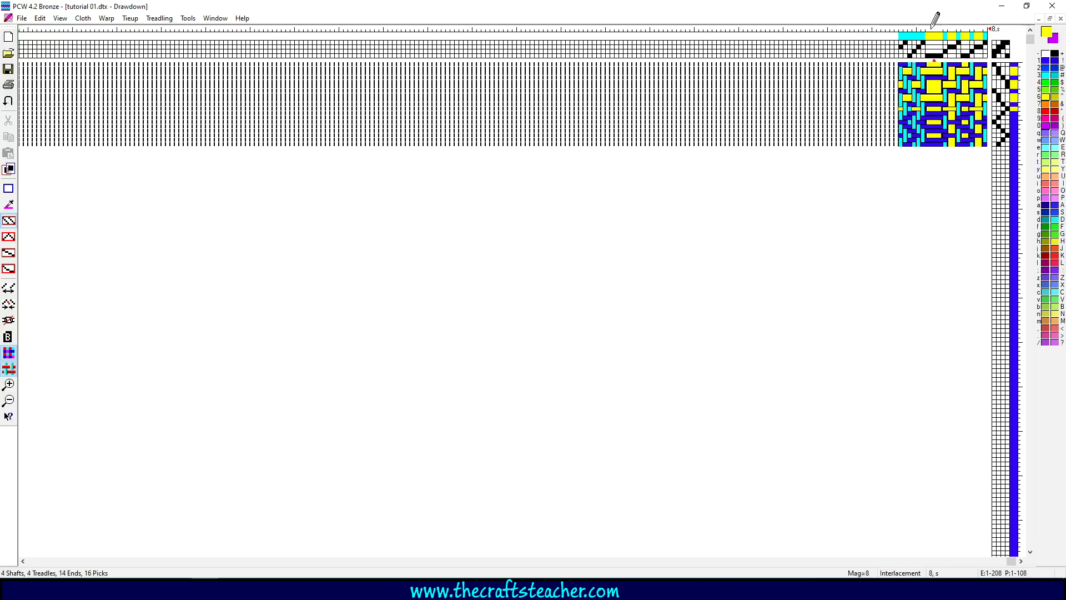
left_click(930, 27)
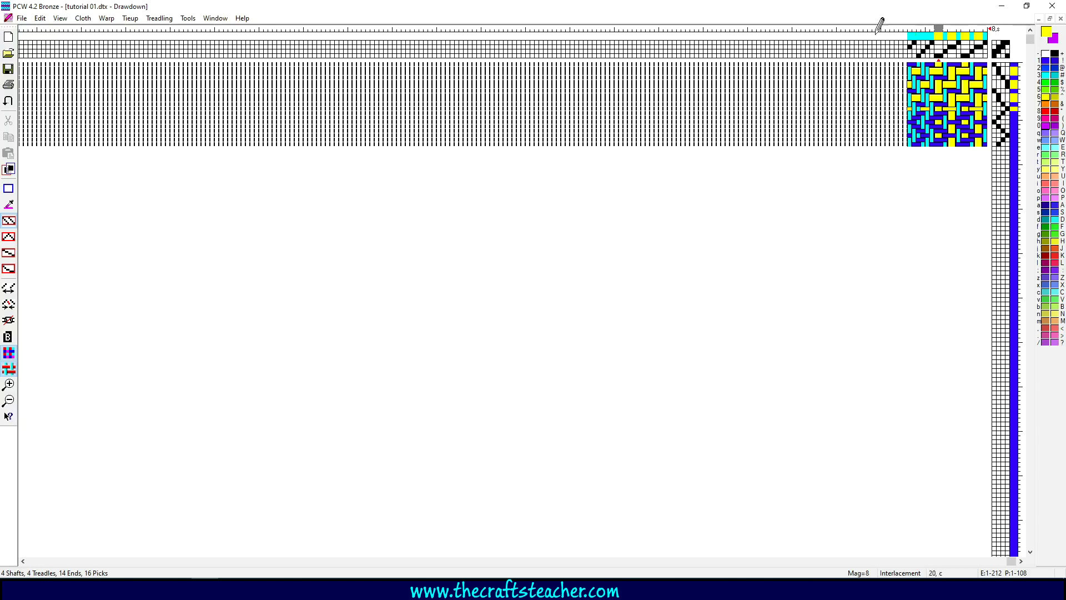
- Turn on rectangle selection from the Edit menu and select a weft colour cell
left_click(40, 18)
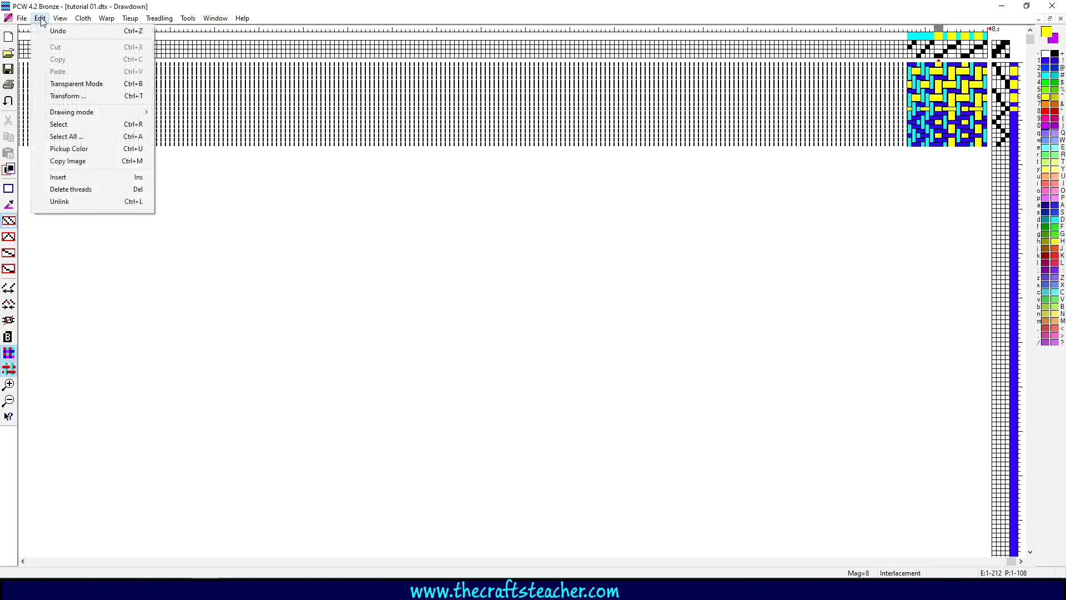
left_click(36, 124)
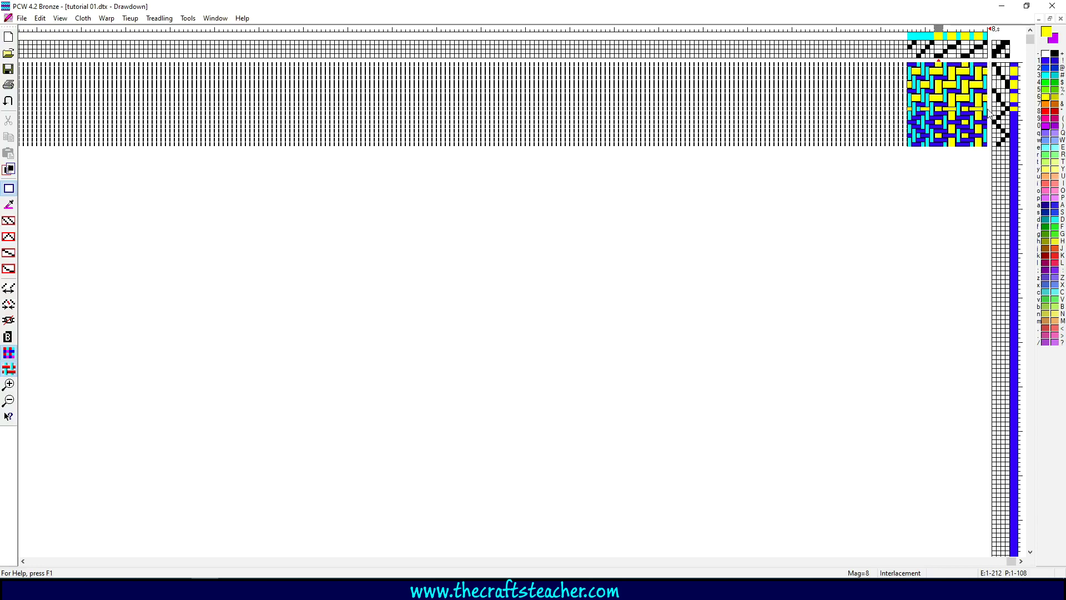
left_click(1015, 115)
- Clear the selection, set one warp colour cell to cyan, then select a drawdown cell
key("Escape")
left_click(931, 36)
left_click(919, 35)
left_click(940, 128)
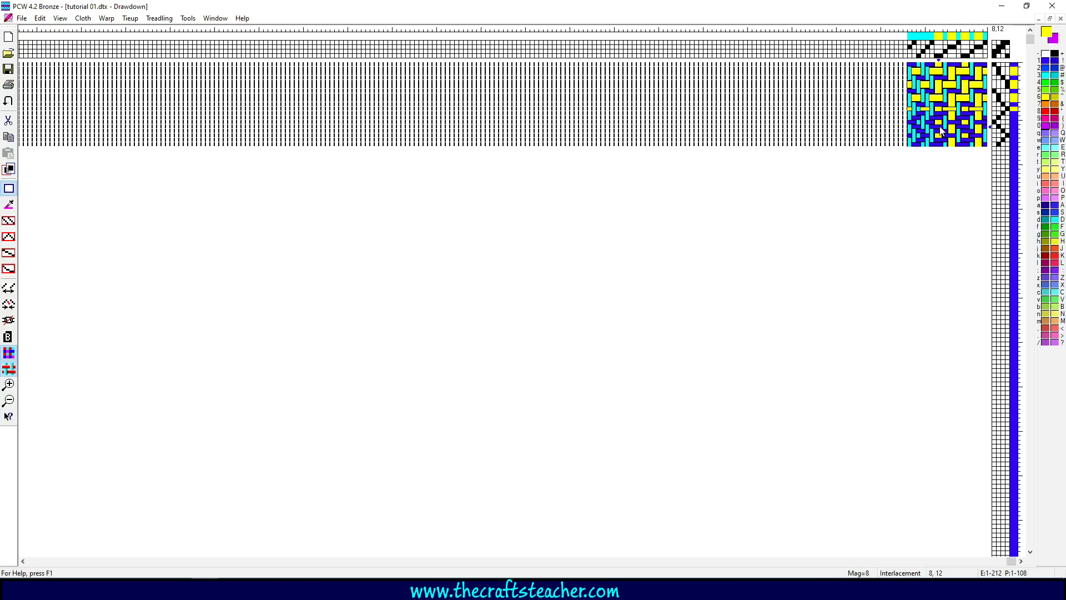